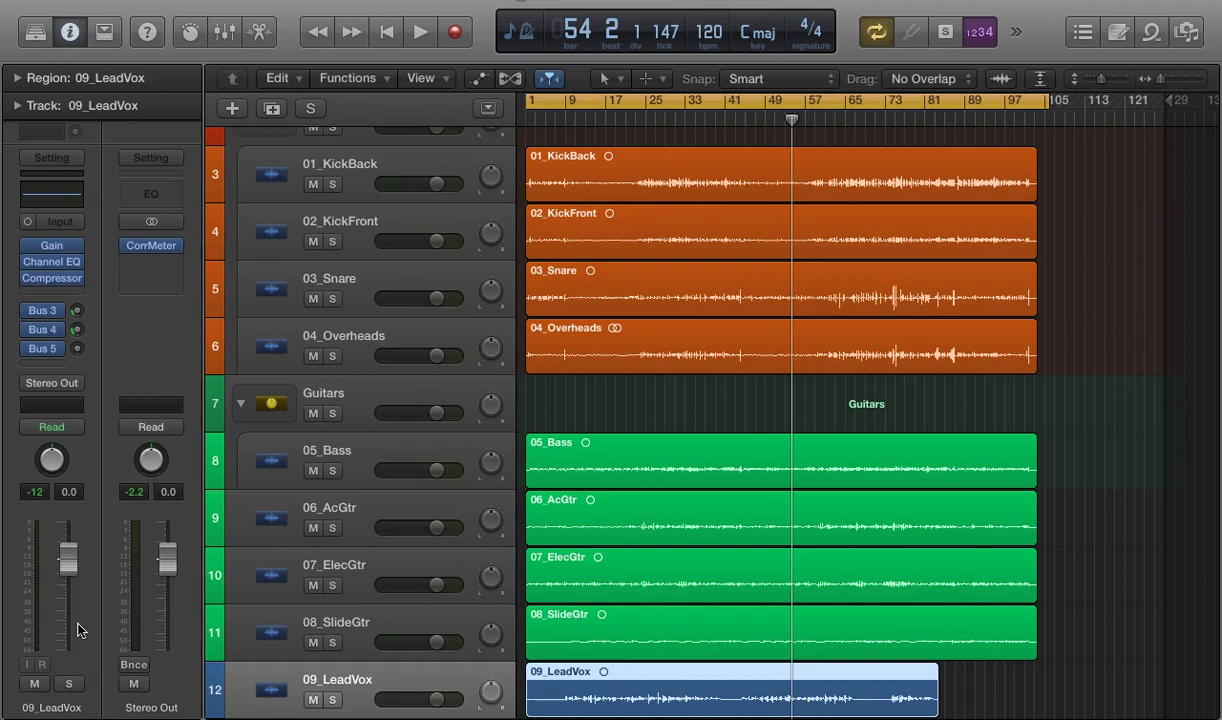
- Bring the Logic Pro X project window to the front
click(185, 545)
click(380, 246)
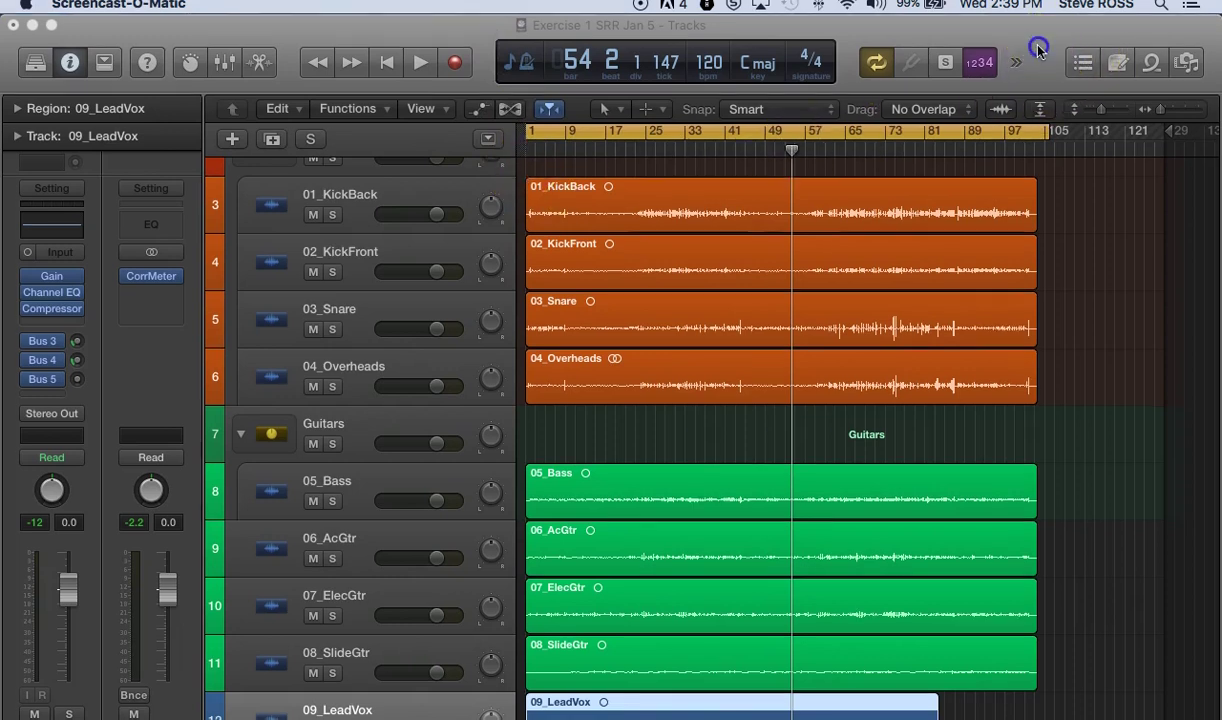
click(600, 120)
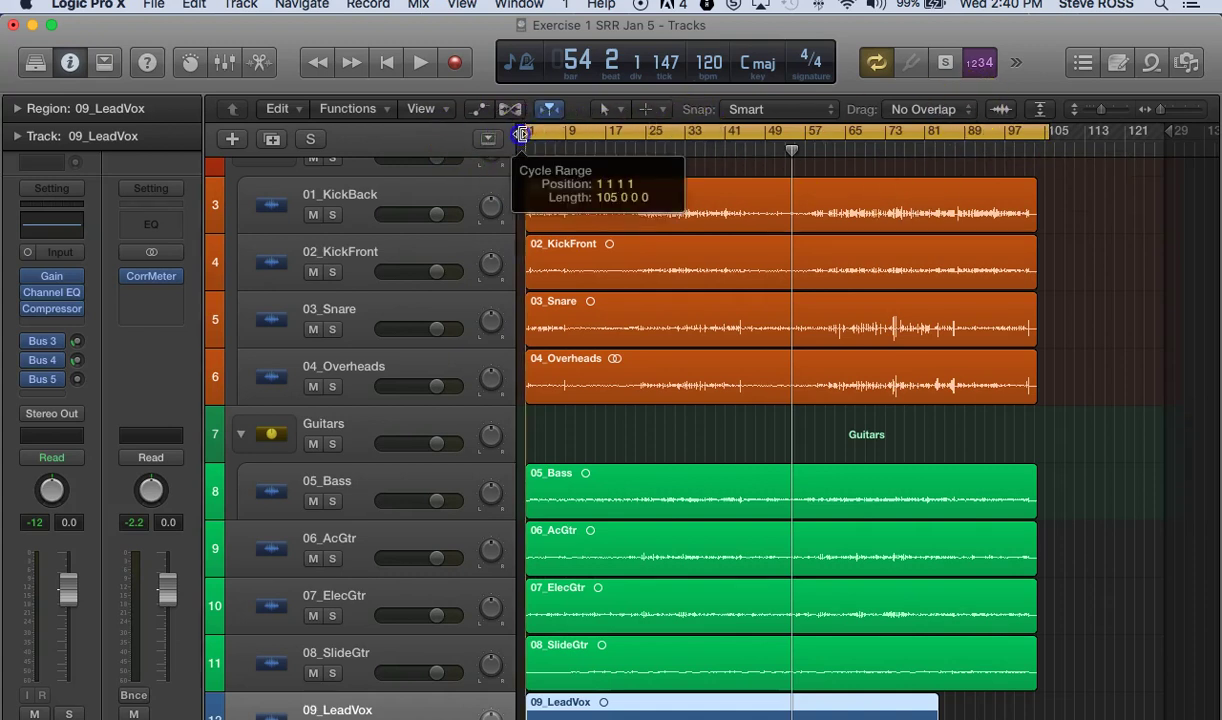
- Drag the cycle range's right edge so it ends at bar 105
drag(1041, 123, 1051, 122)
scroll(946, 401, down, 2)
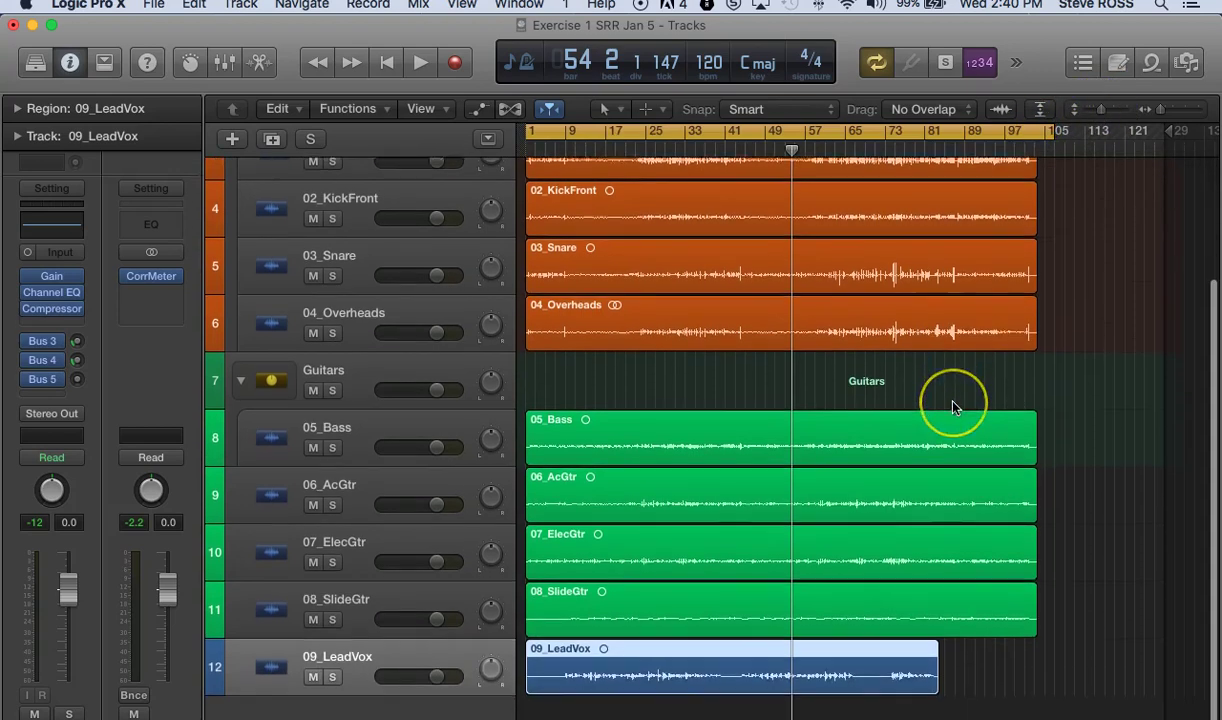
scroll(949, 404, up, 5)
scroll(953, 407, up, 1)
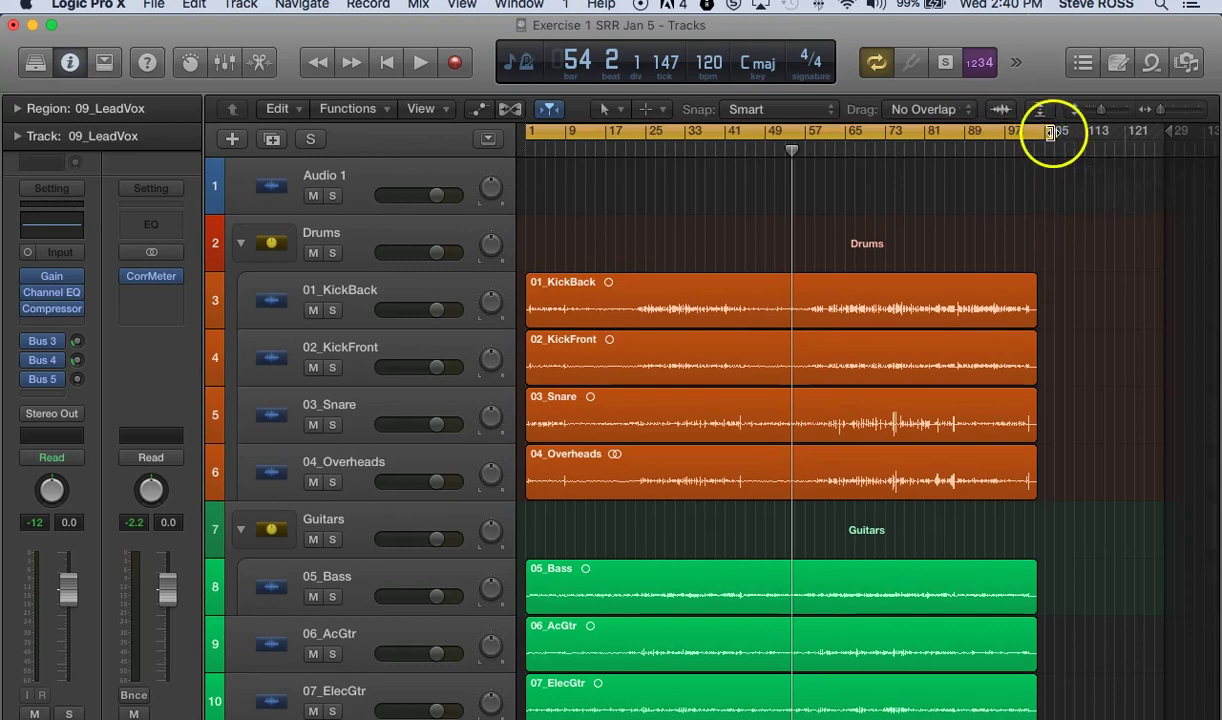
drag(1050, 128, 1044, 132)
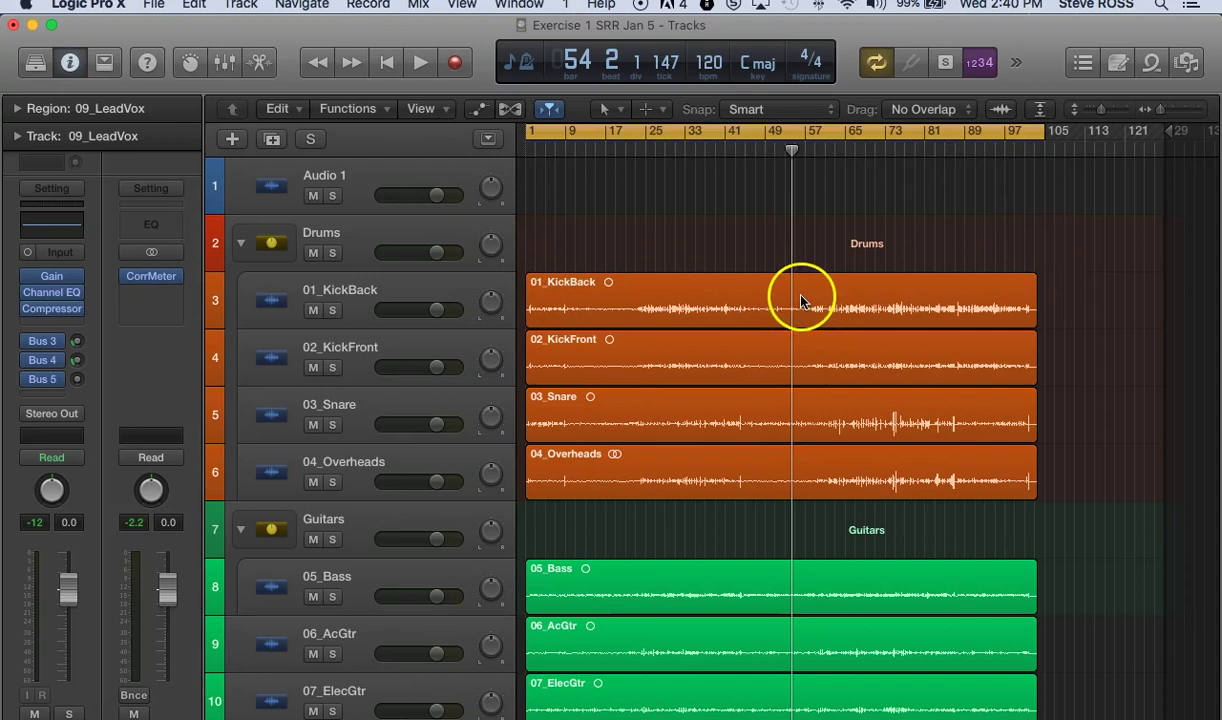
- Open the Bounce dialog for the whole project and select the MP3 destination
click(155, 6)
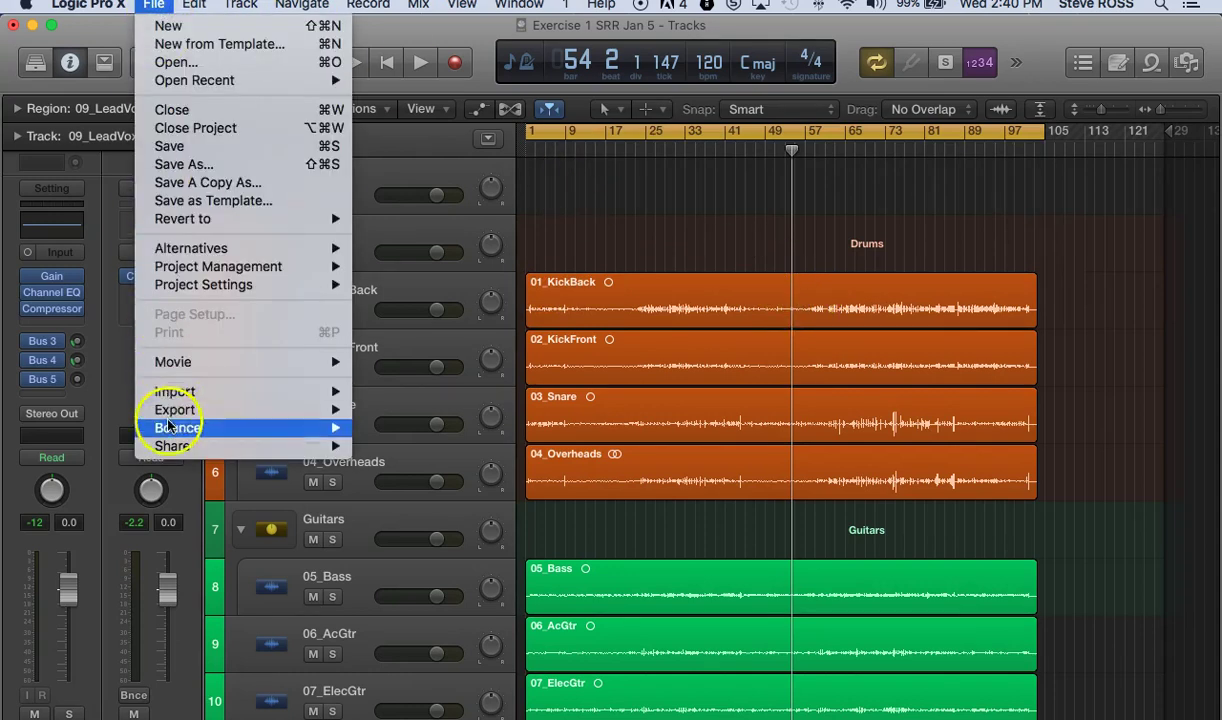
mouse_move(170, 430)
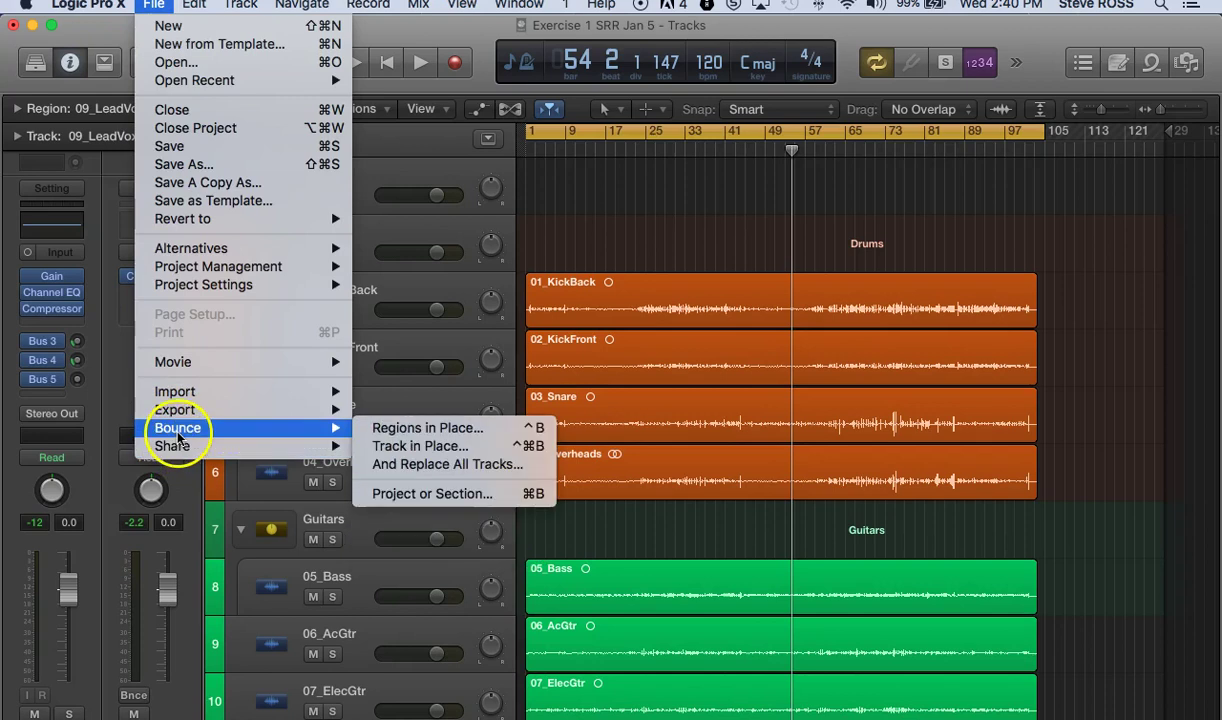
click(422, 494)
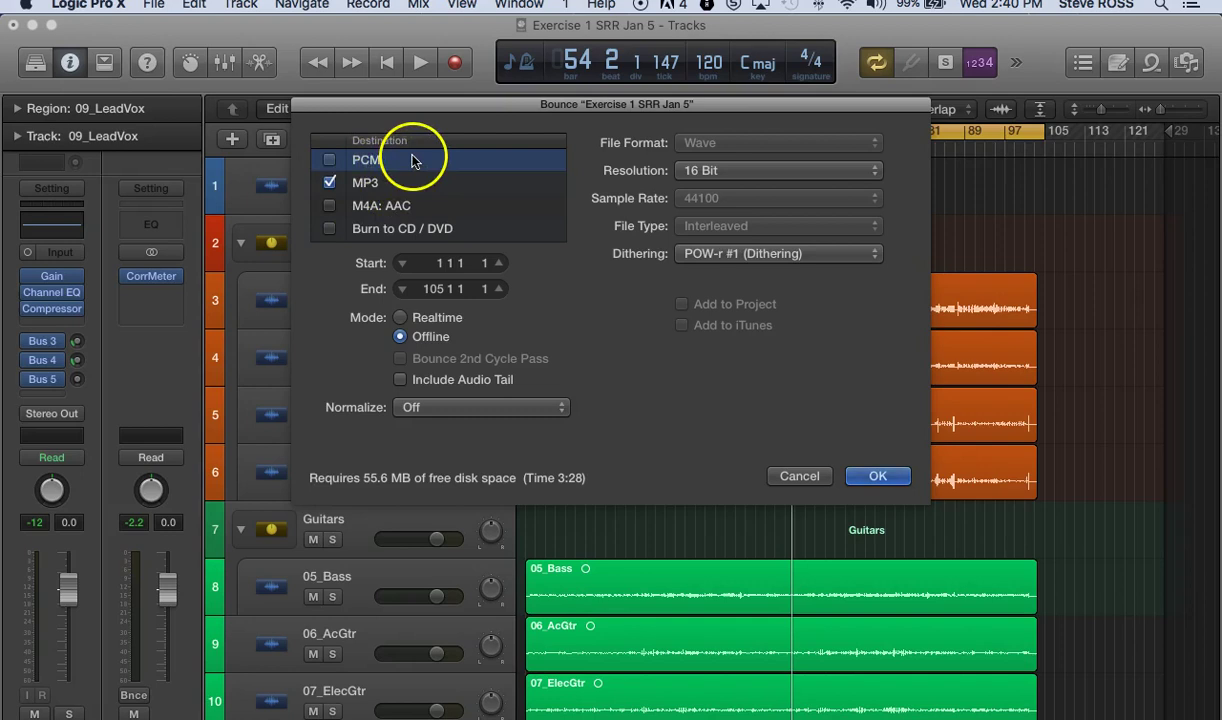
click(383, 184)
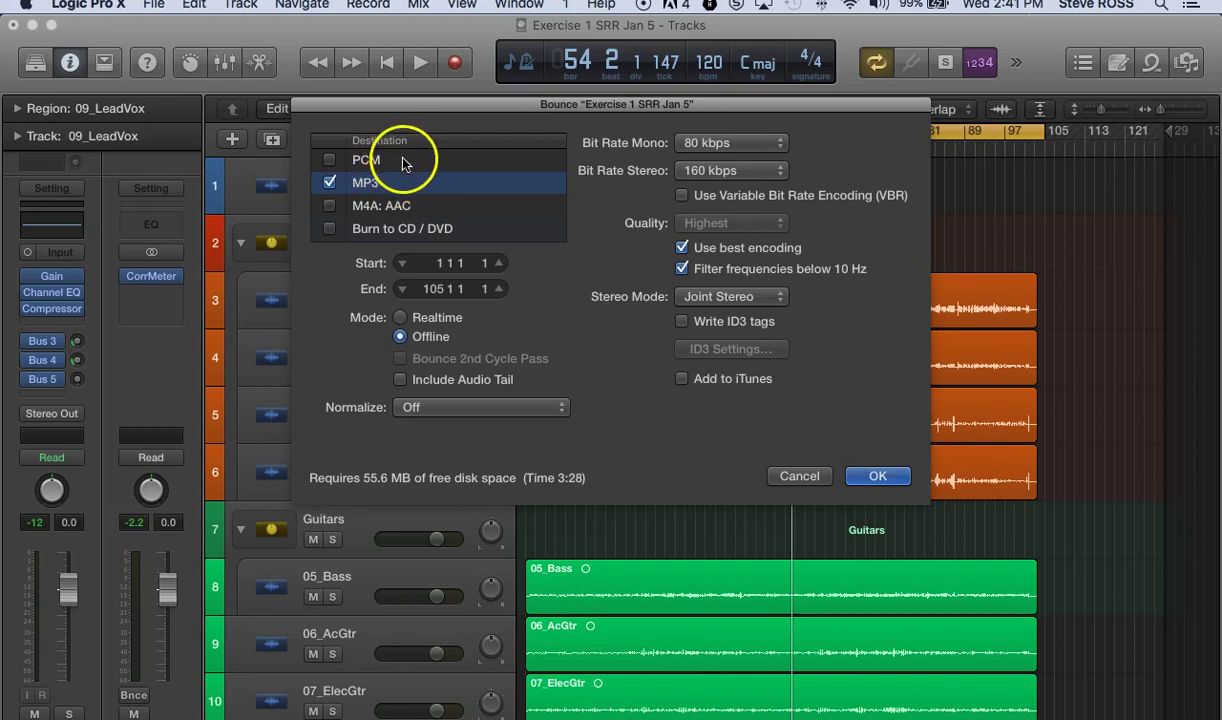
- Tick PCM as a second bounce destination and check that Wave is its file format
click(403, 164)
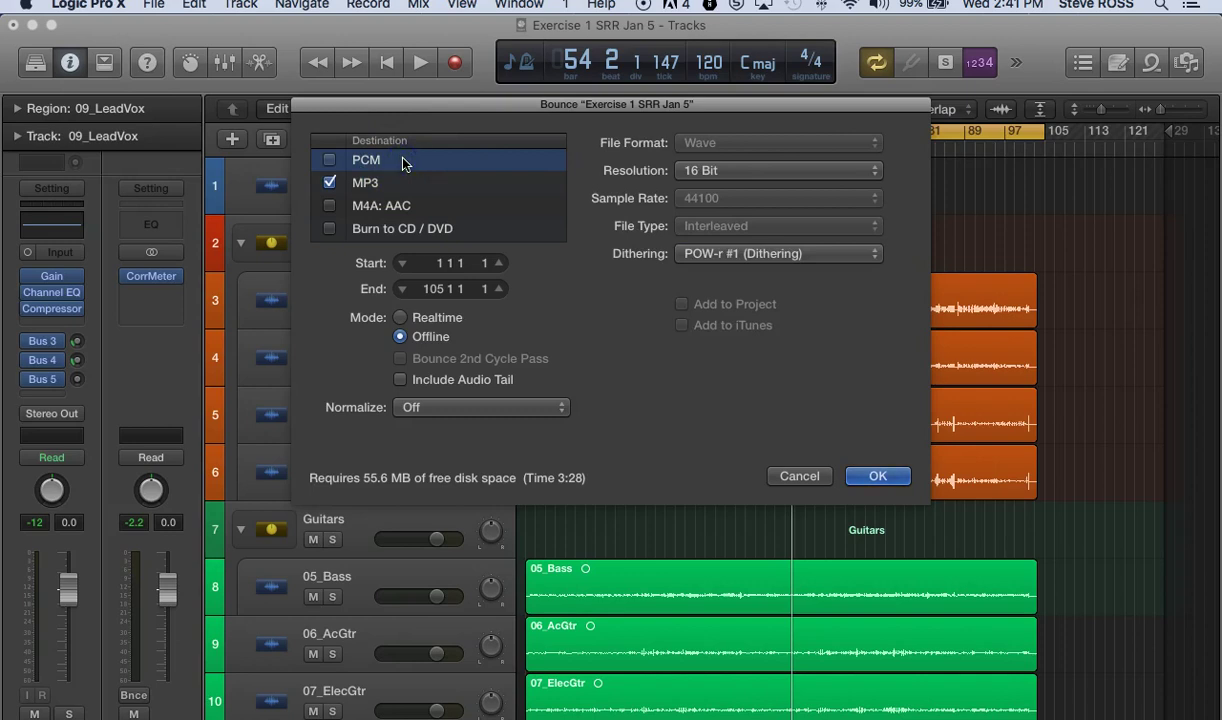
click(331, 161)
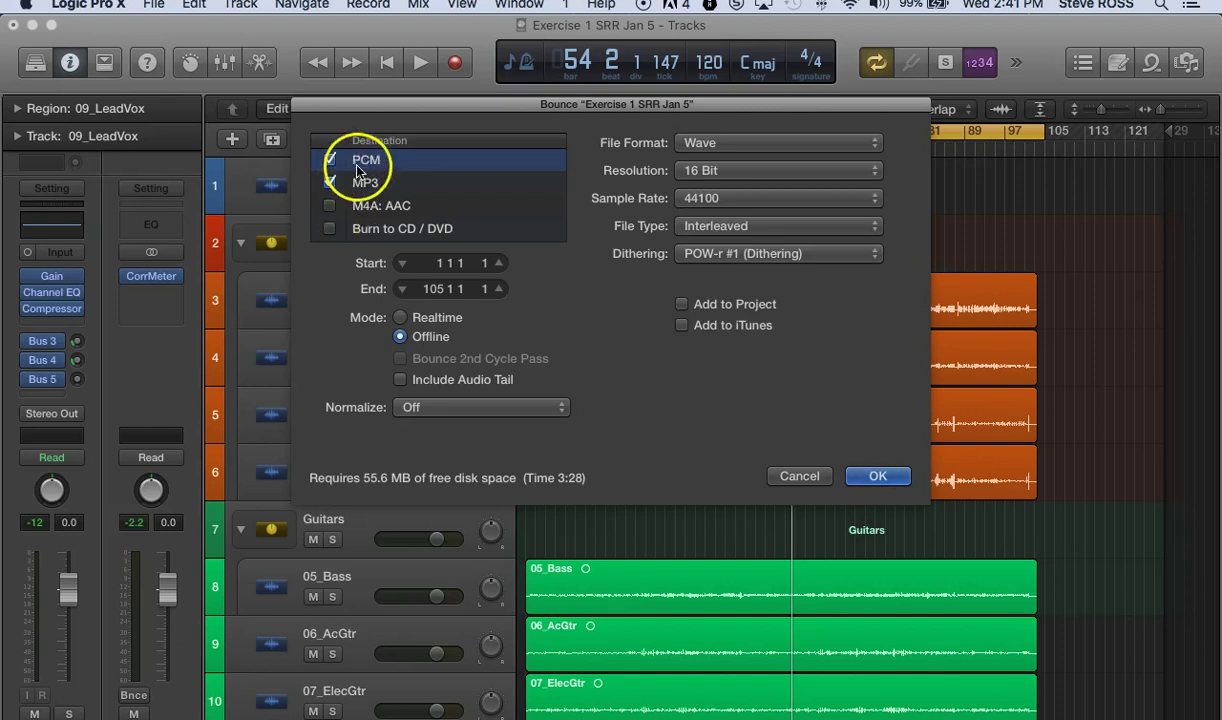
click(875, 150)
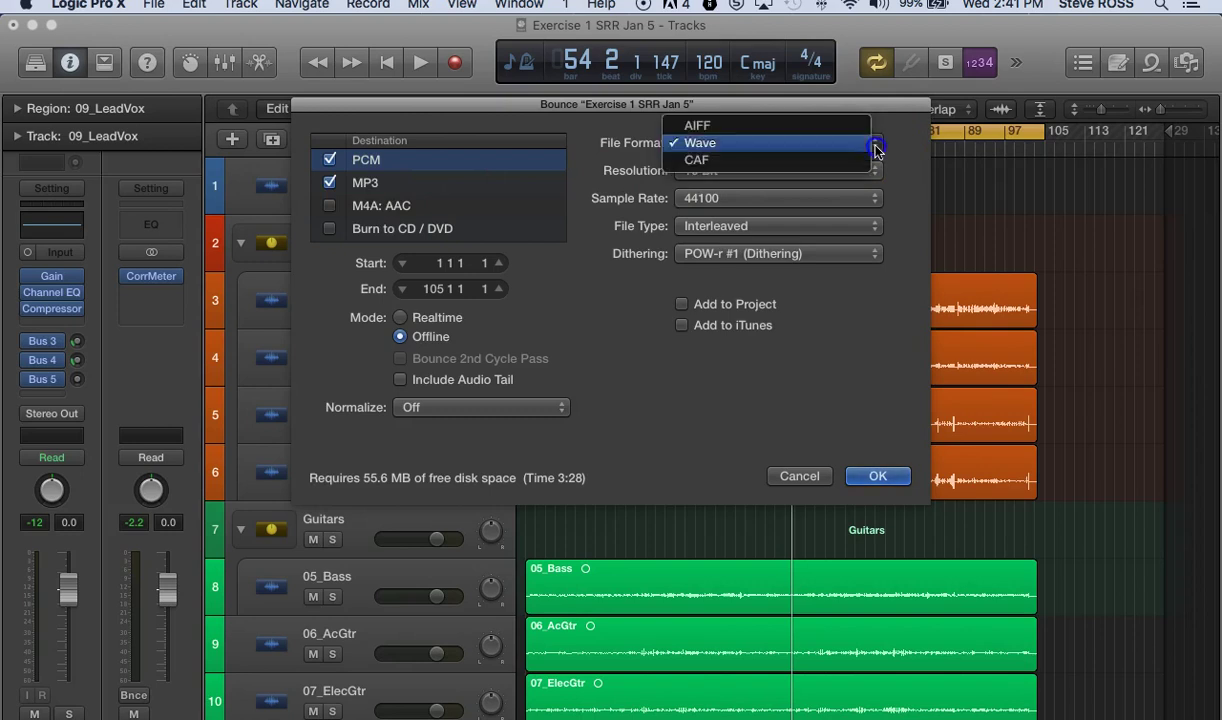
- Keep the PCM format on Wave, set Resolution to 24 Bit and Dithering to None
click(720, 145)
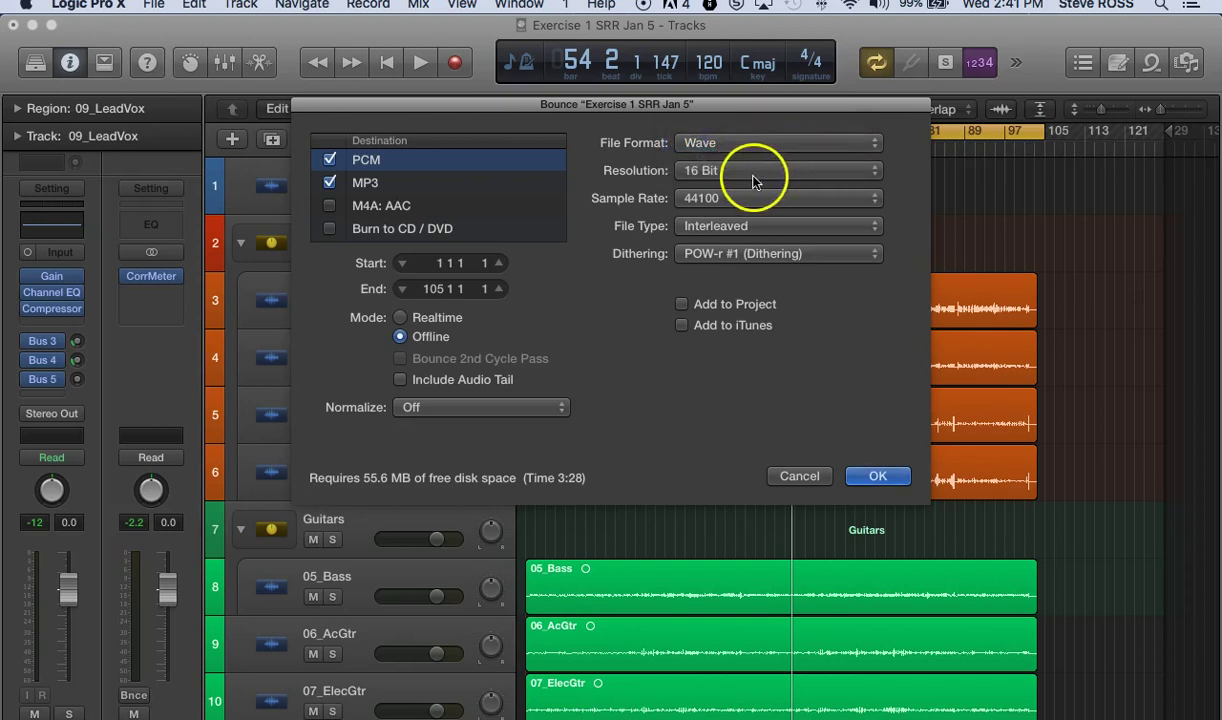
click(872, 170)
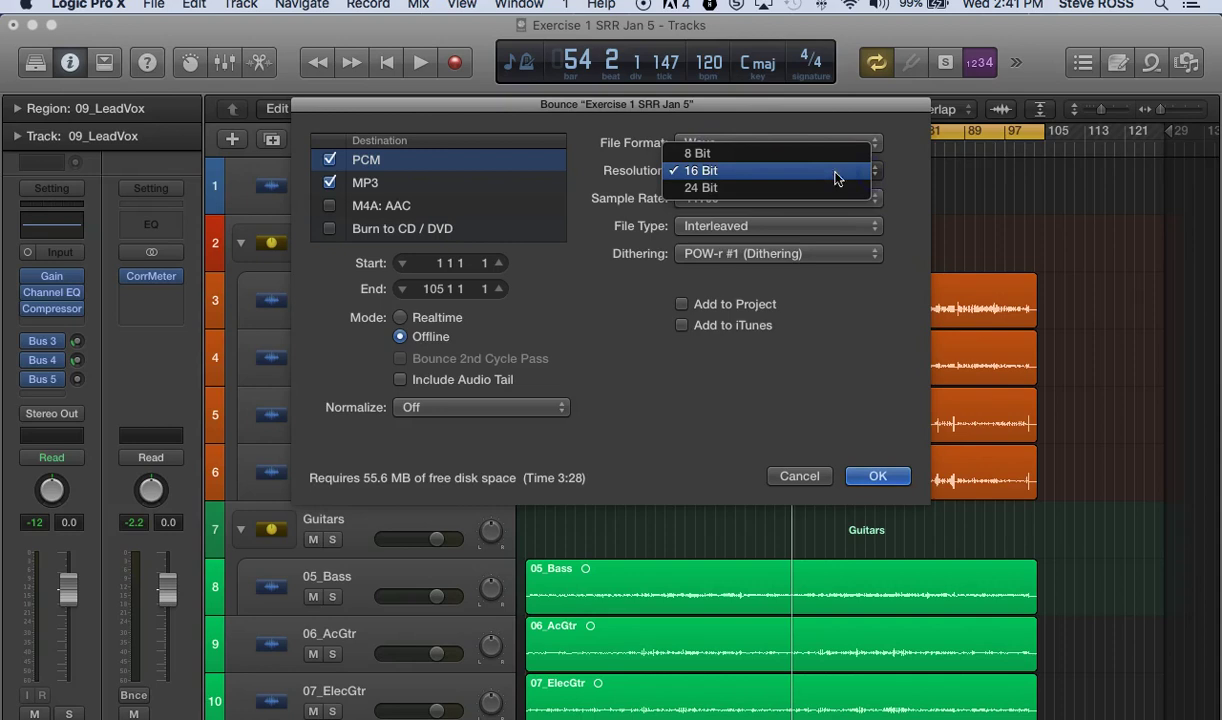
click(725, 188)
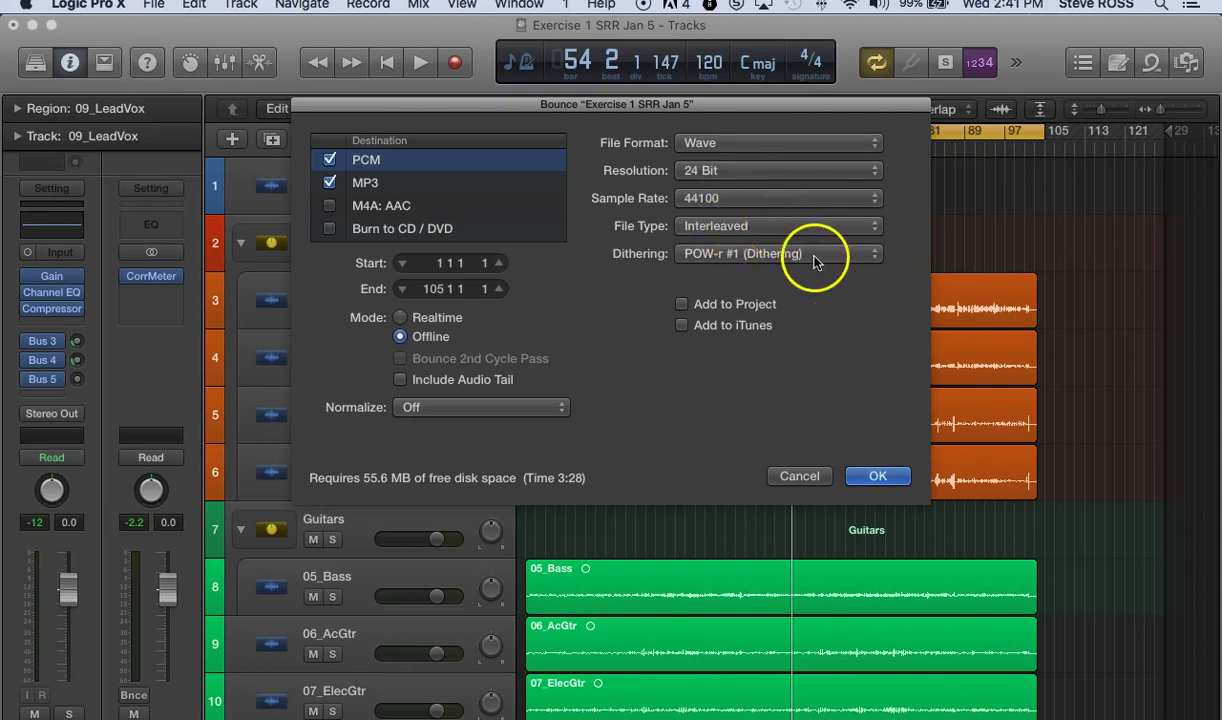
click(869, 258)
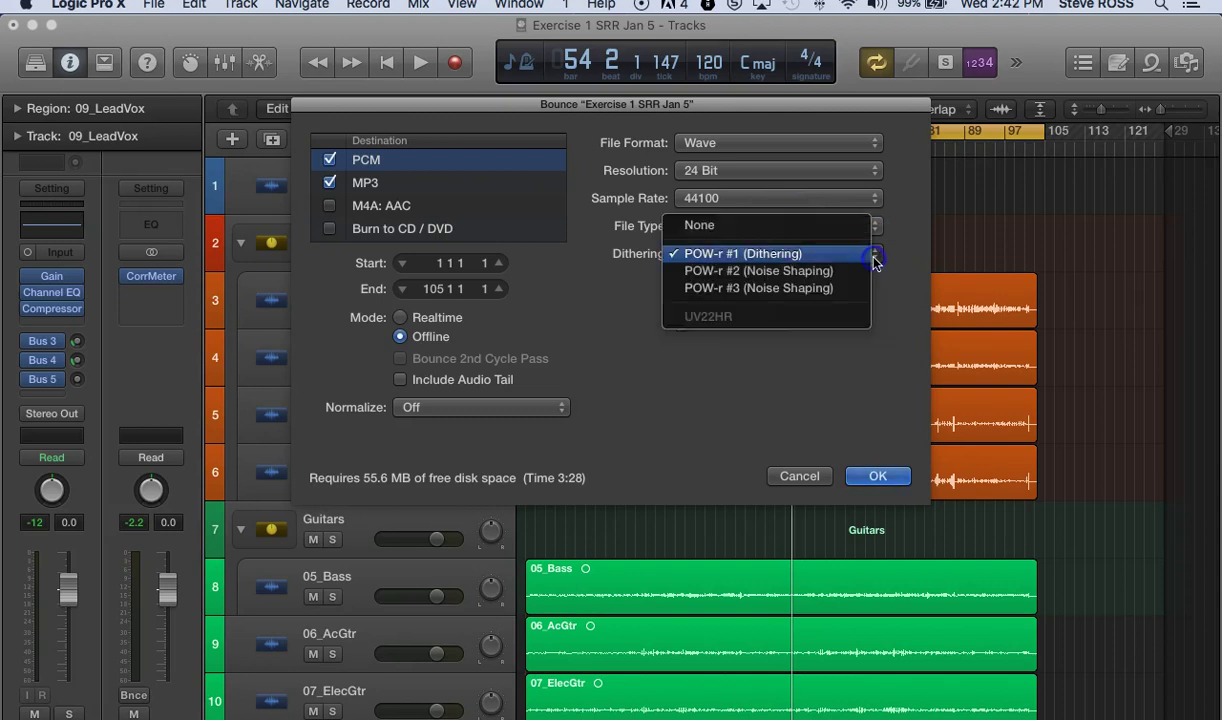
click(708, 232)
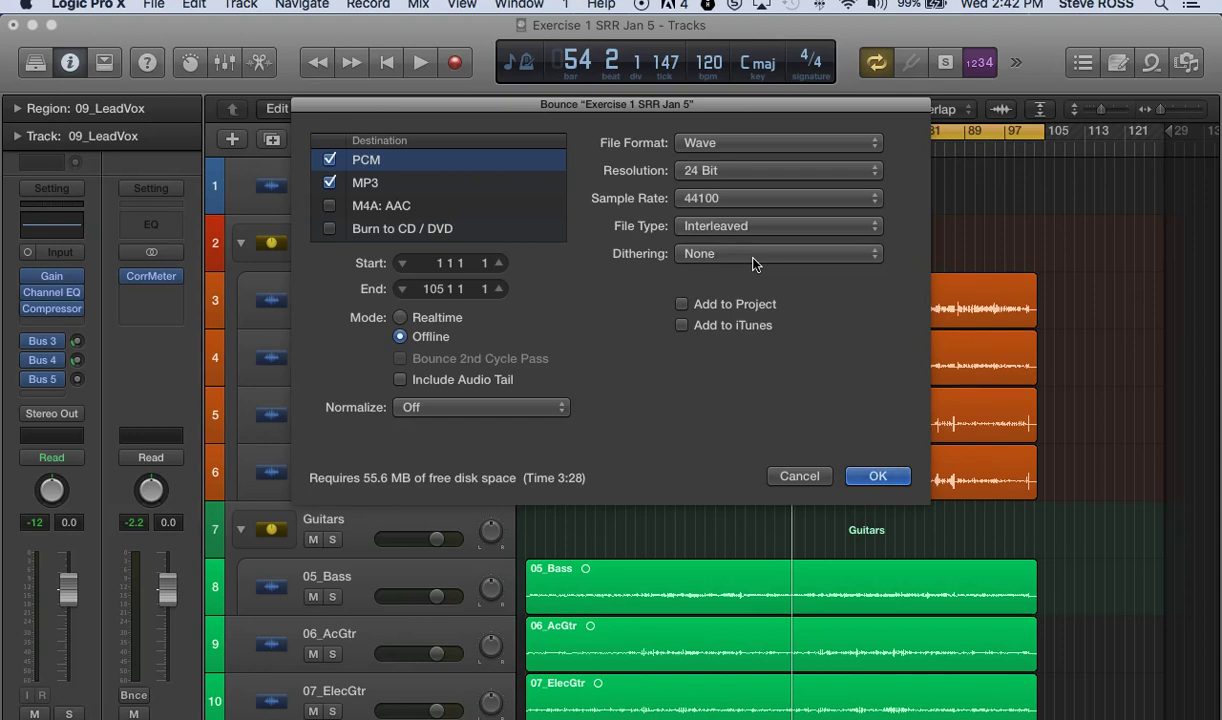
- Recheck PCM at 24 Bit with no dithering, review the MP3 settings, then return to PCM
click(758, 172)
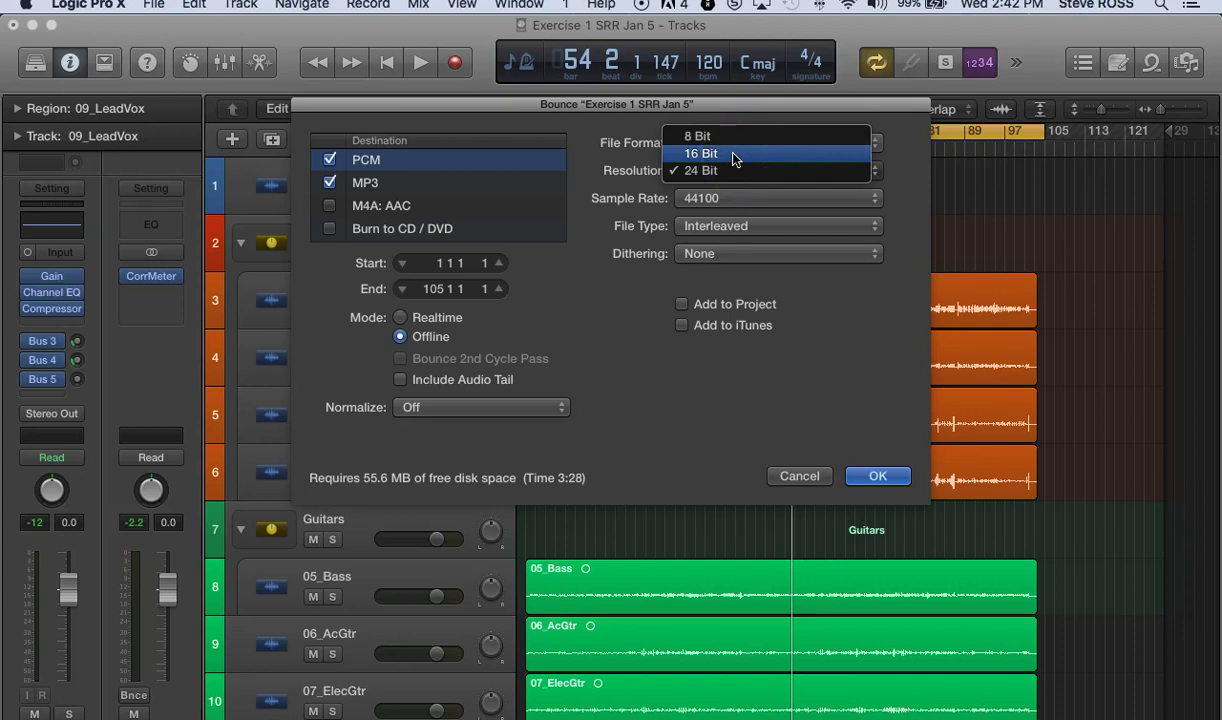
drag(735, 157, 728, 170)
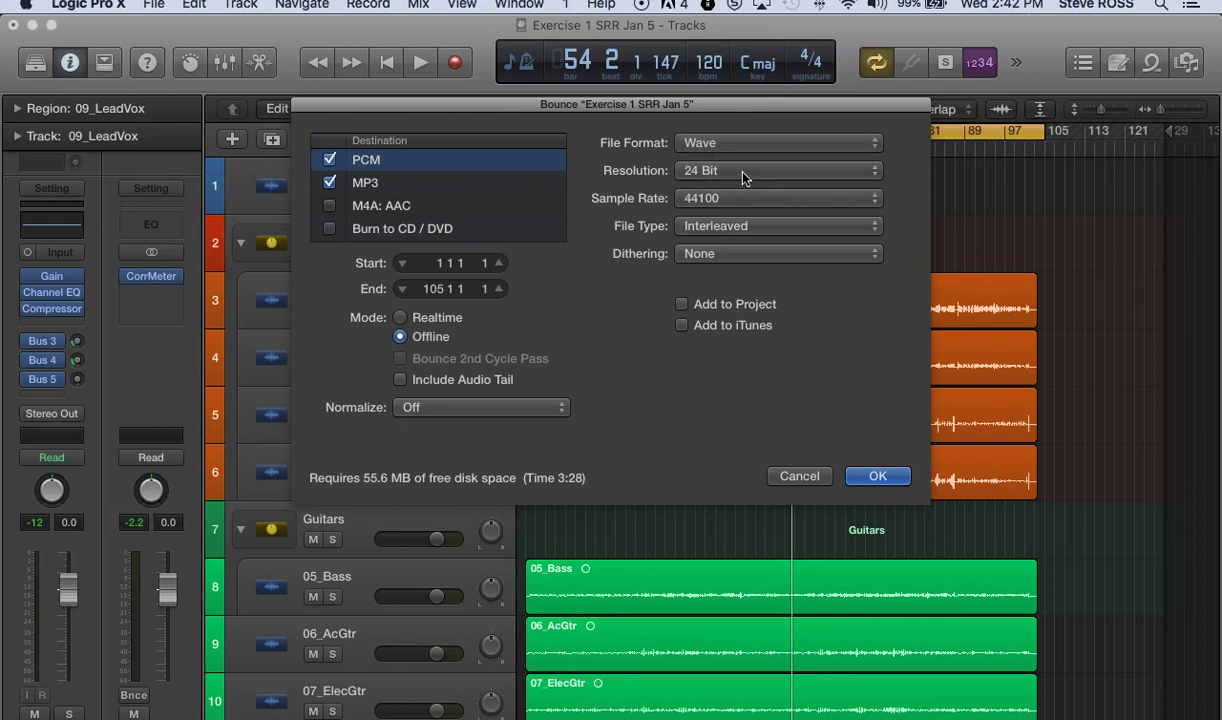
click(743, 175)
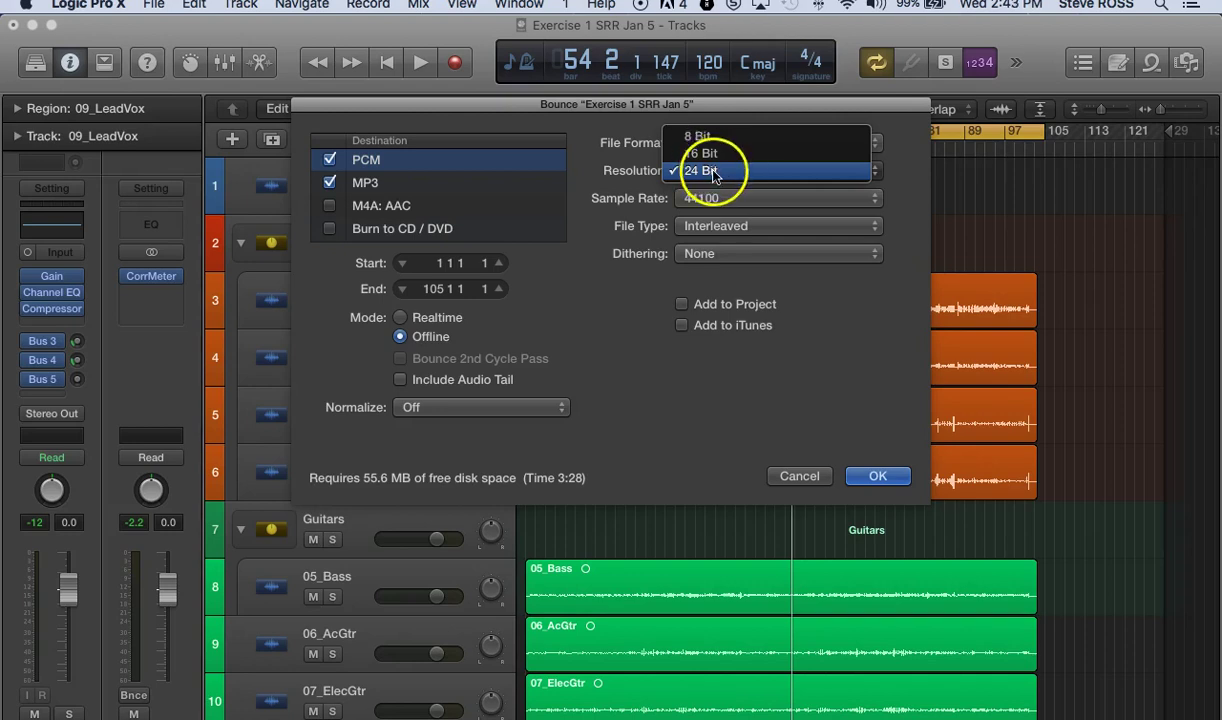
click(848, 305)
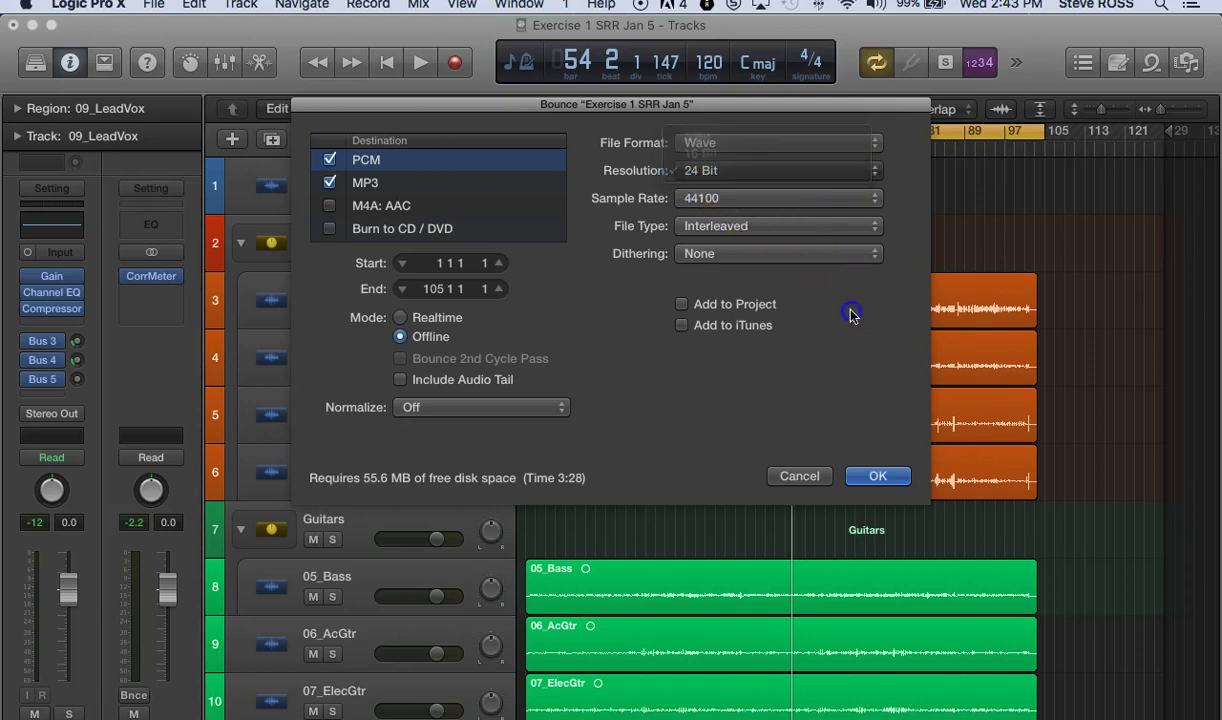
click(867, 254)
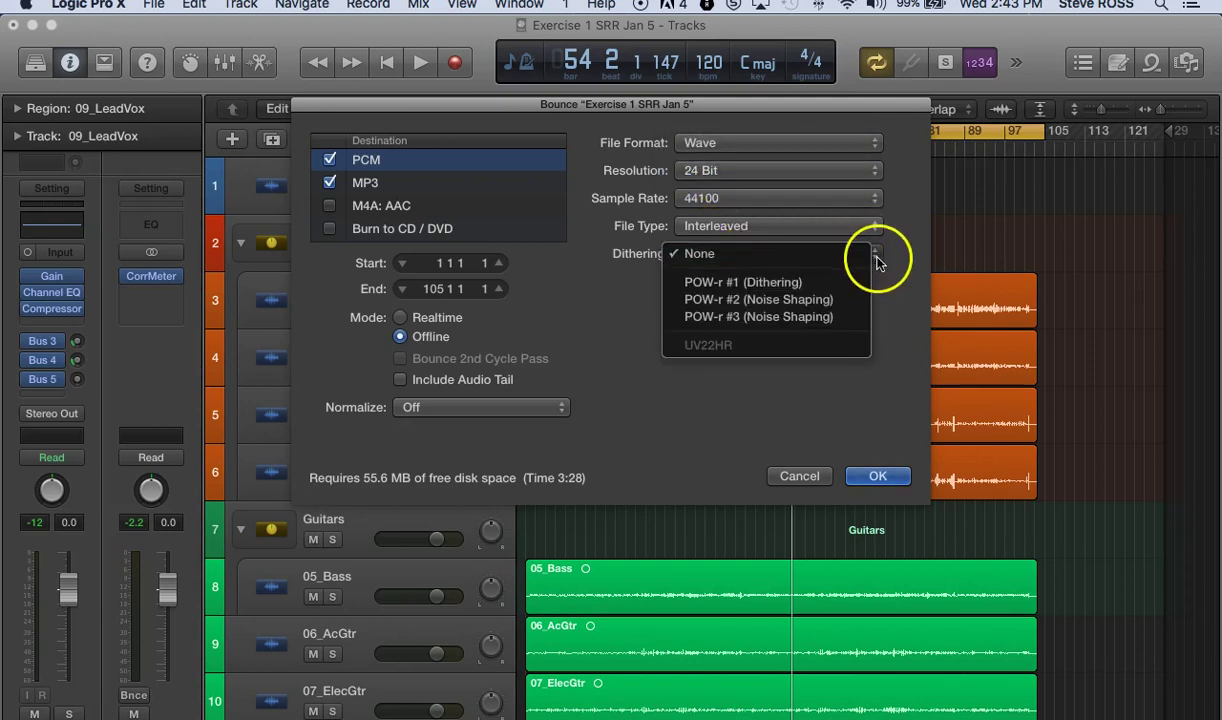
click(881, 283)
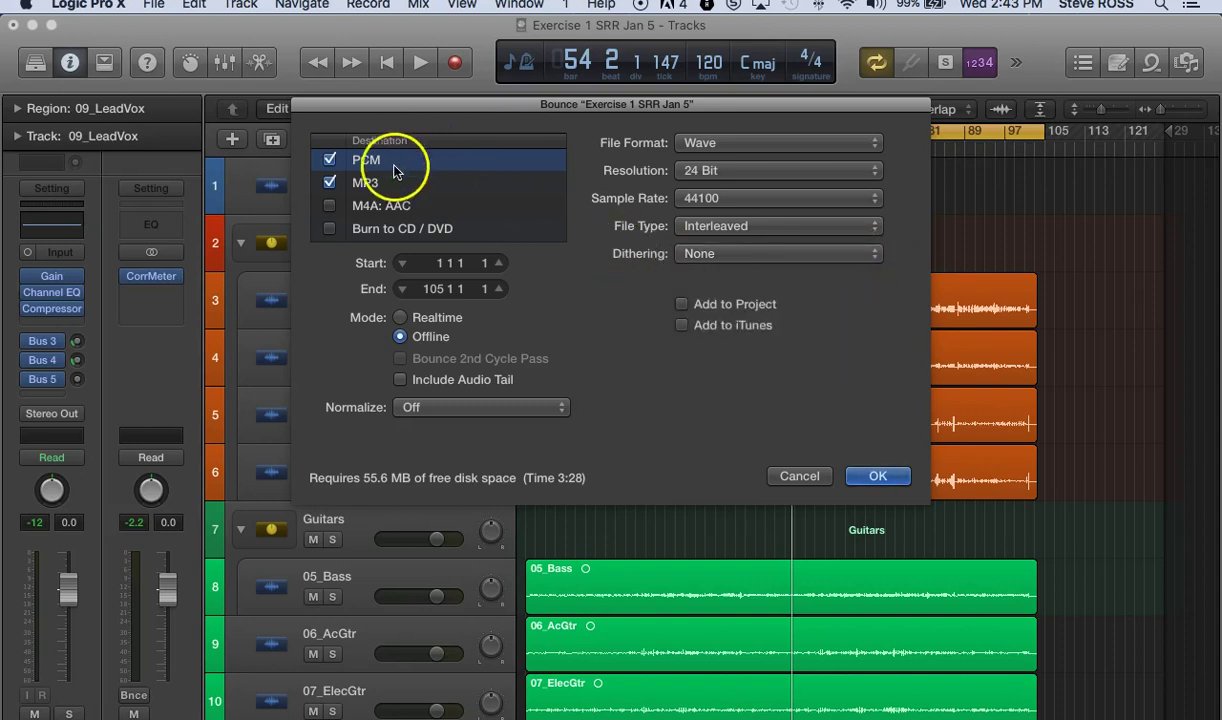
click(375, 184)
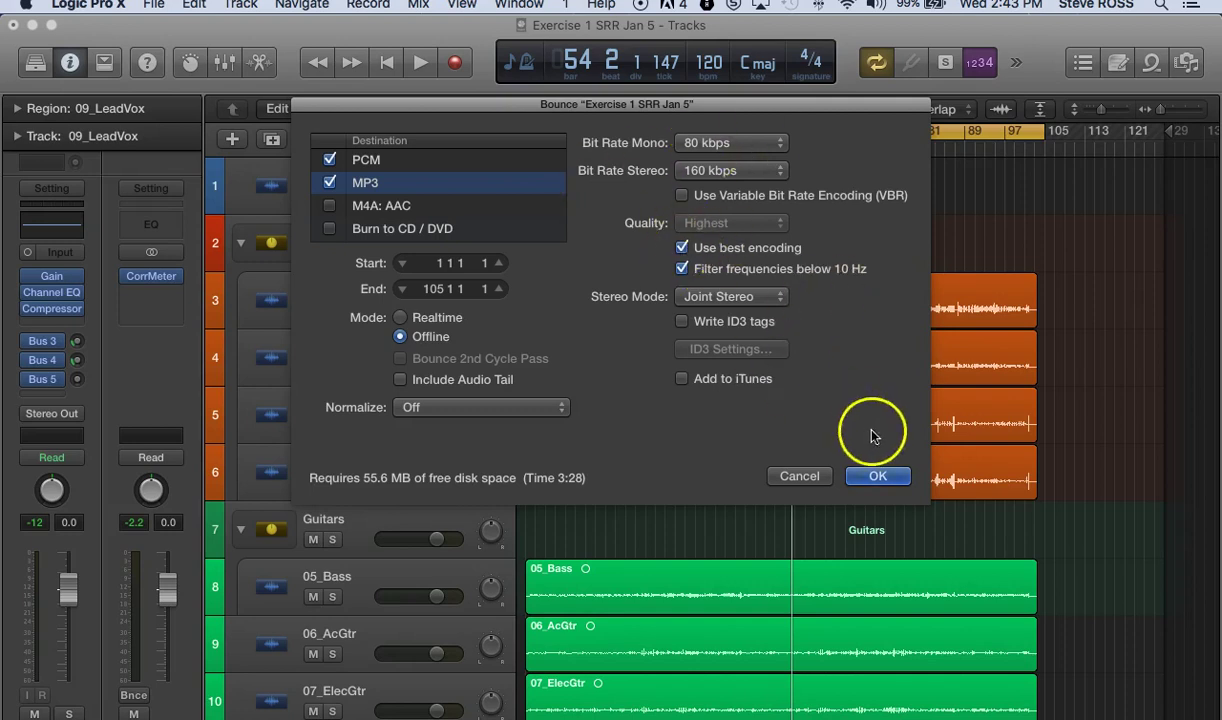
click(373, 155)
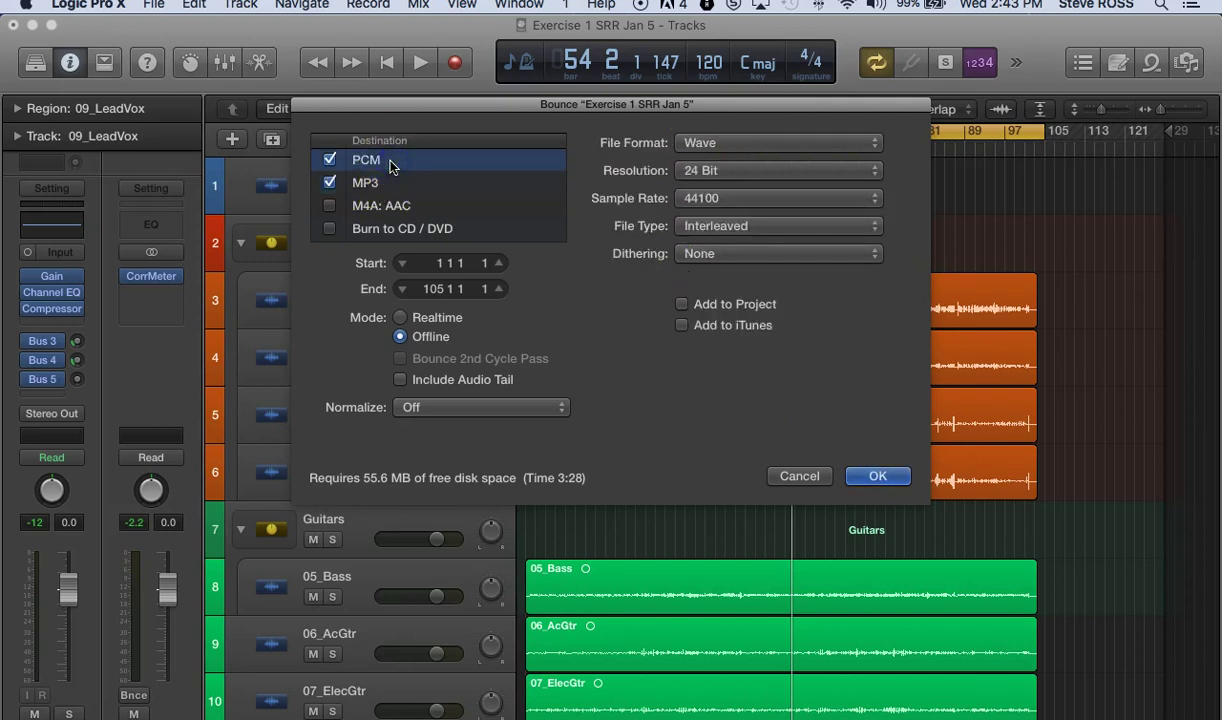
- Confirm the settings and bounce 'Exercise 1 SRR Jan 5' offline into the Bounces folder
click(874, 478)
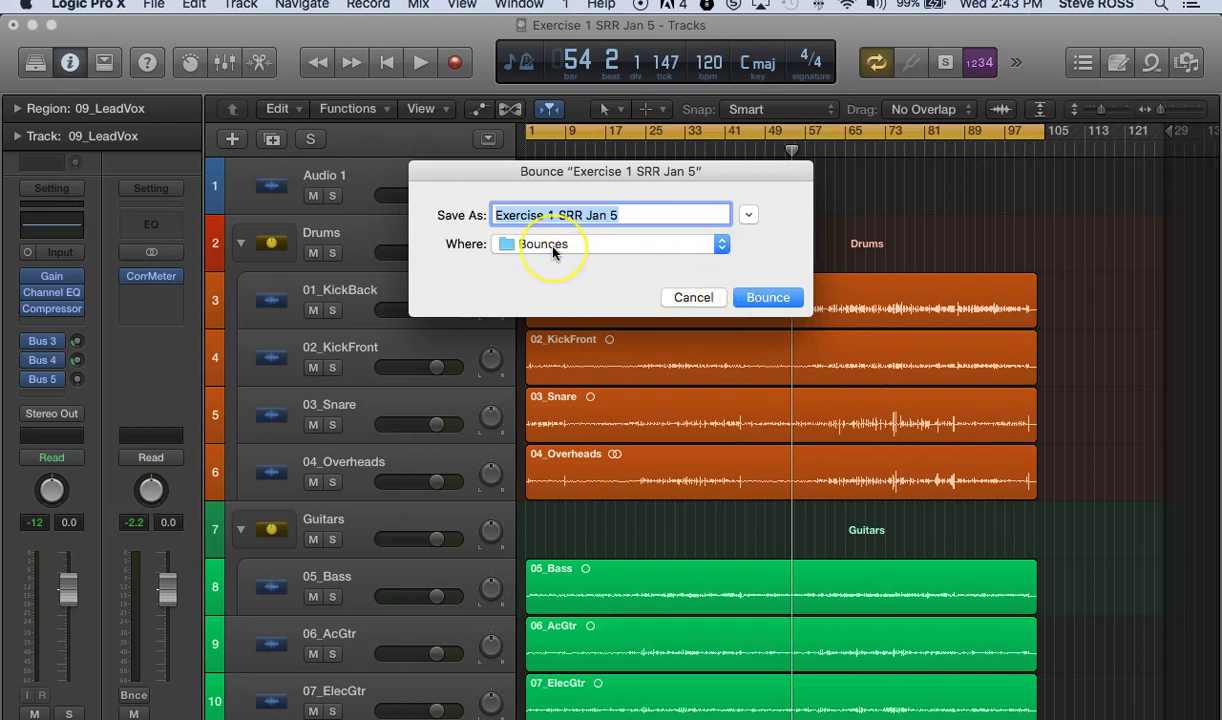
click(772, 298)
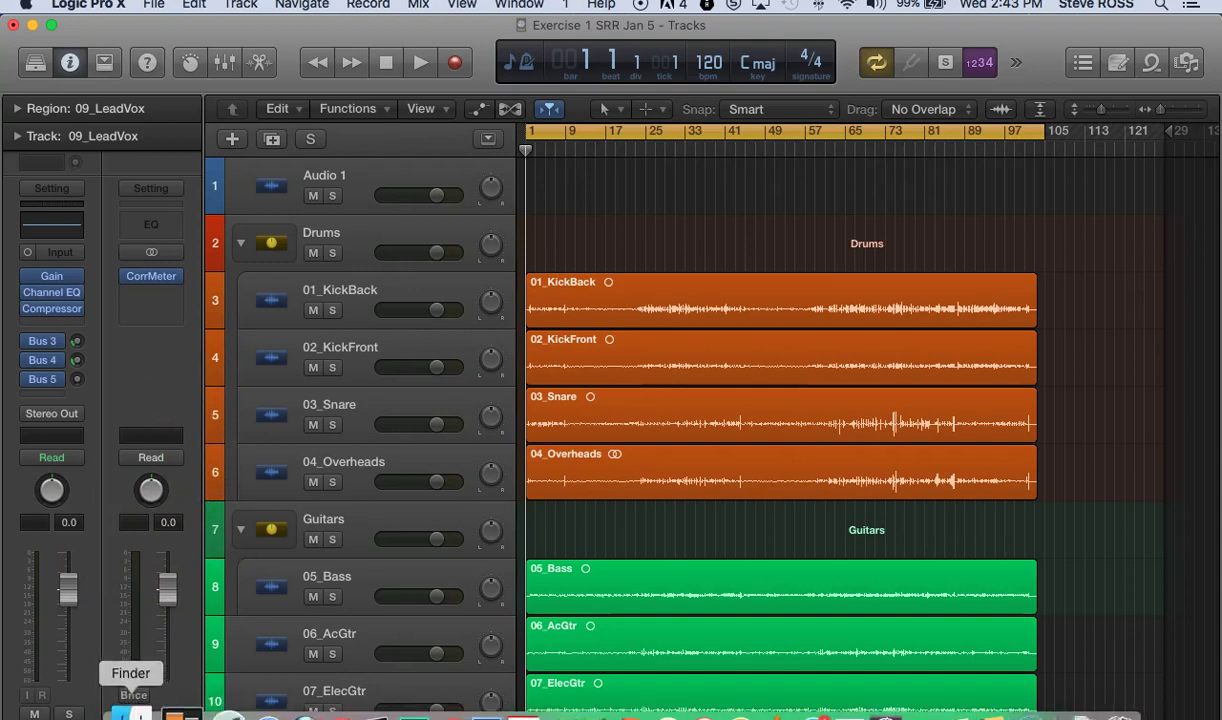
- In Finder, expand the project's Bounces folder and select the bounced MP3 and WAV files
click(125, 712)
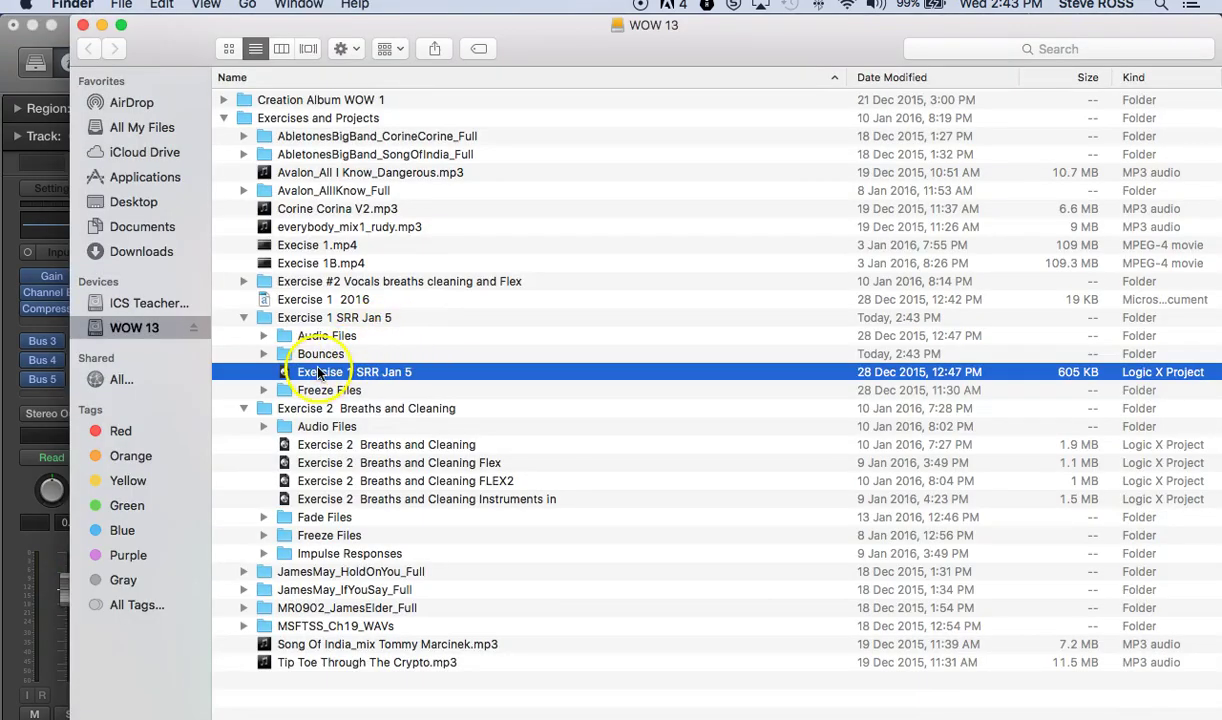
click(263, 354)
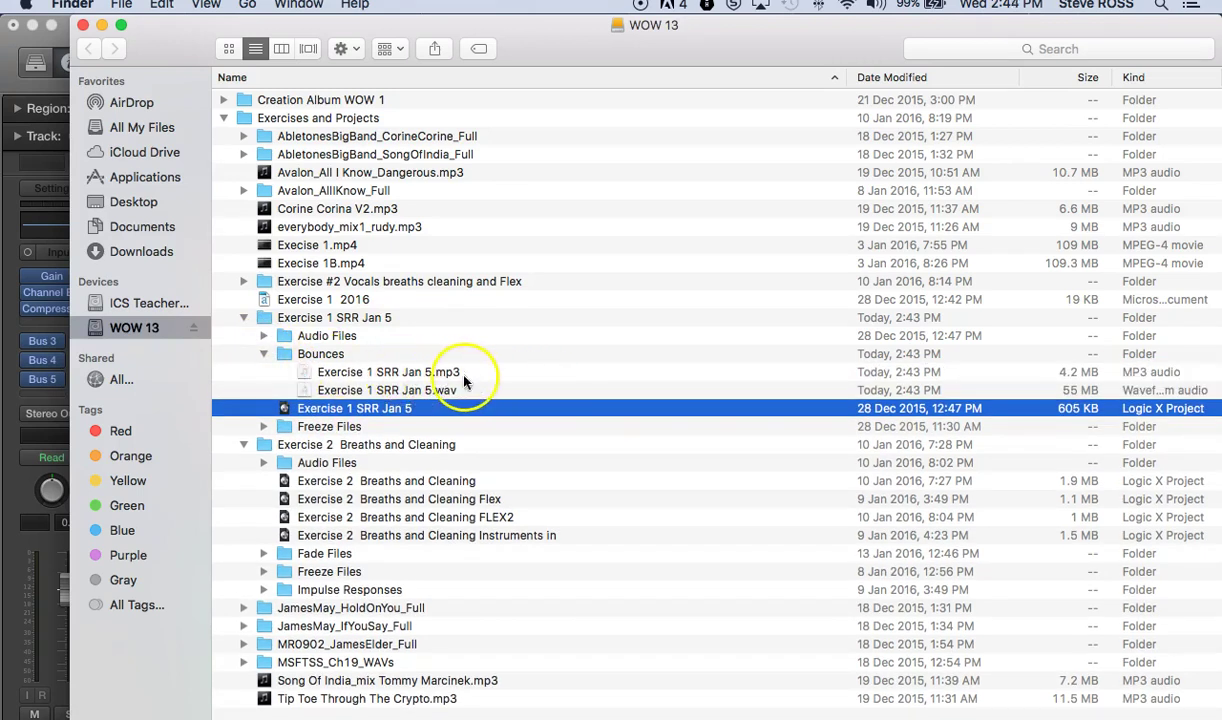
click(450, 372)
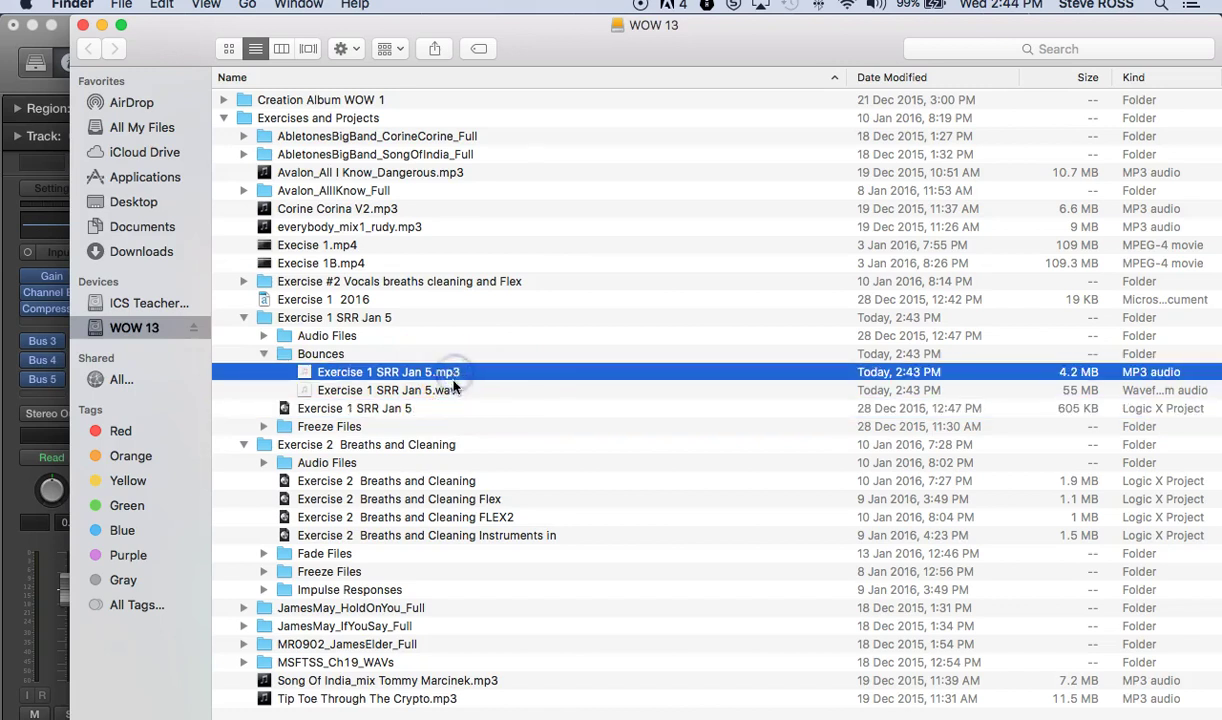
click(452, 390)
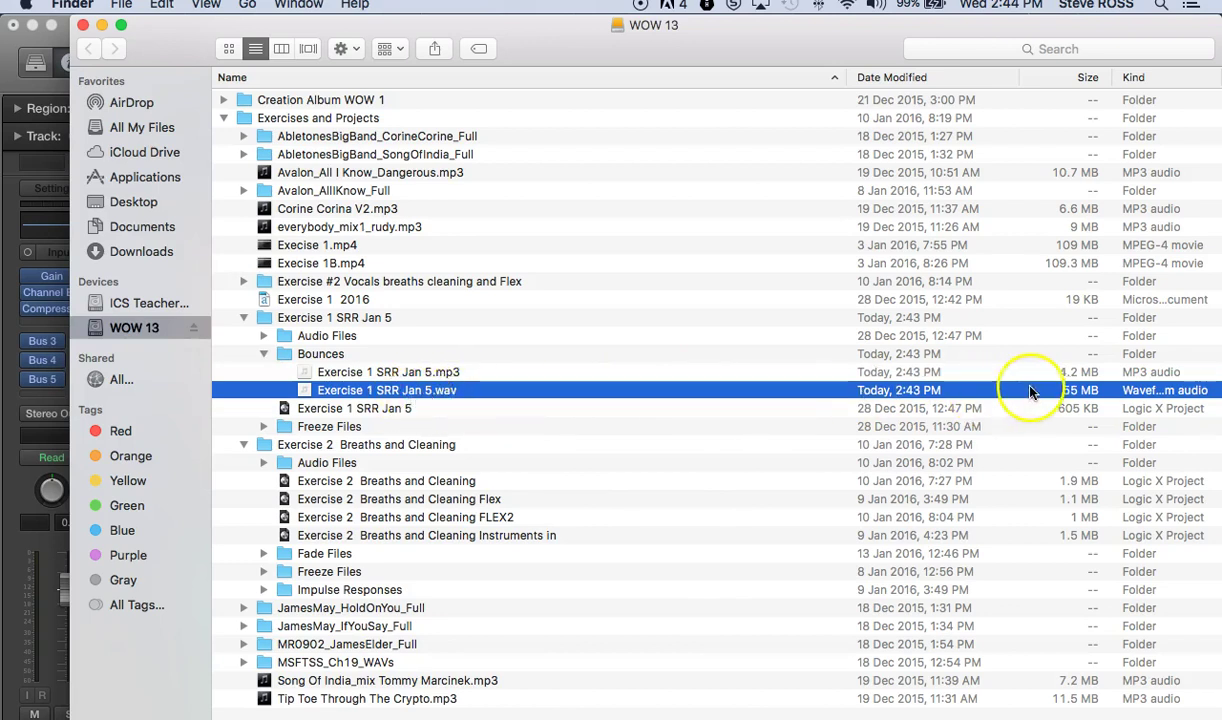
- Compare file sizes: the MP3 is 4.2 MB and the WAV is 55 MB
click(1085, 373)
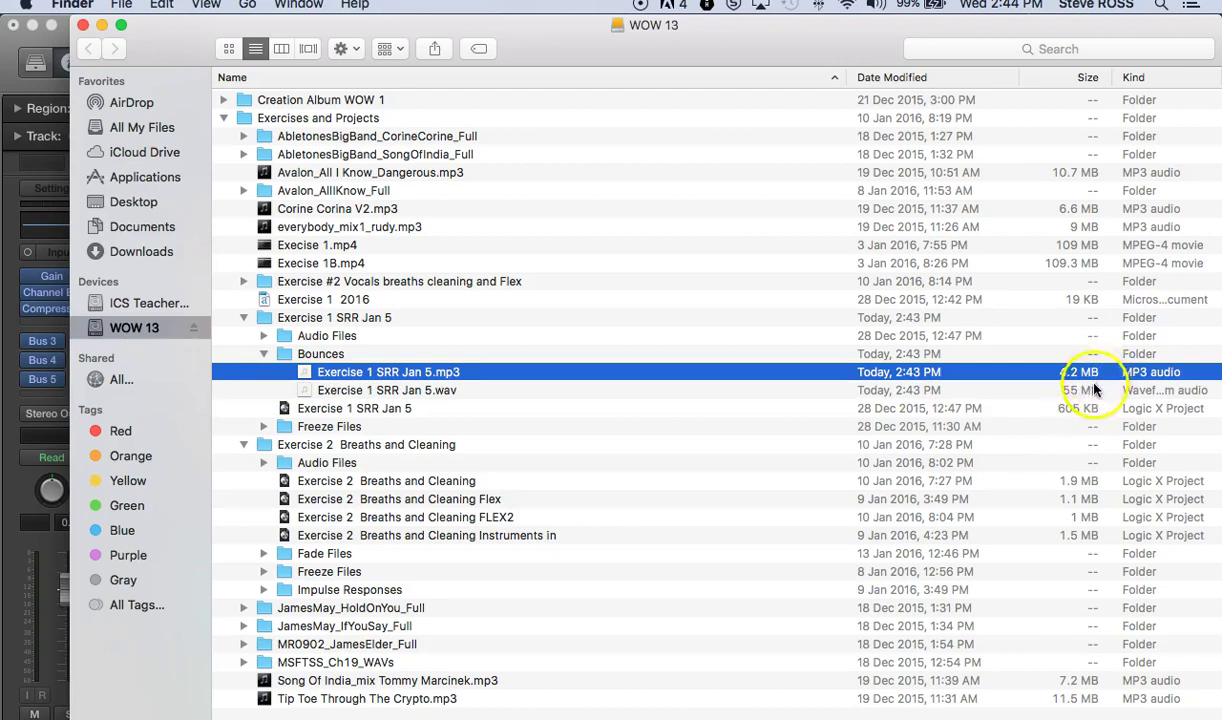
click(1095, 389)
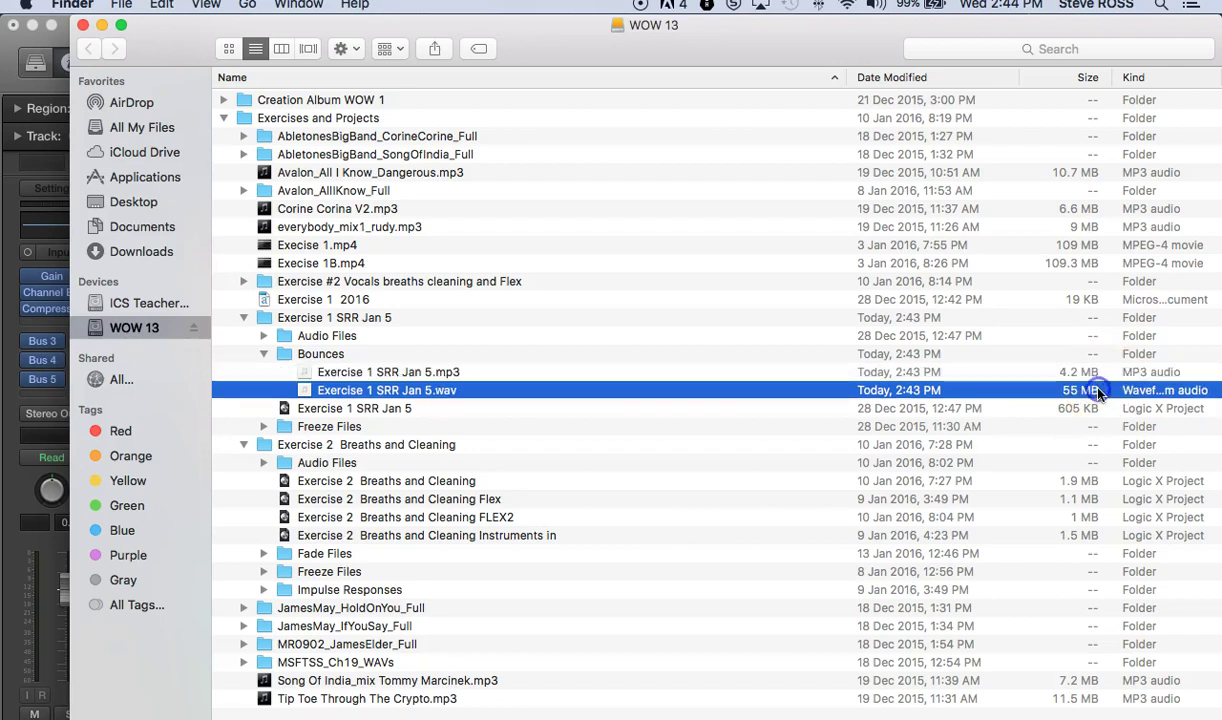
click(1096, 375)
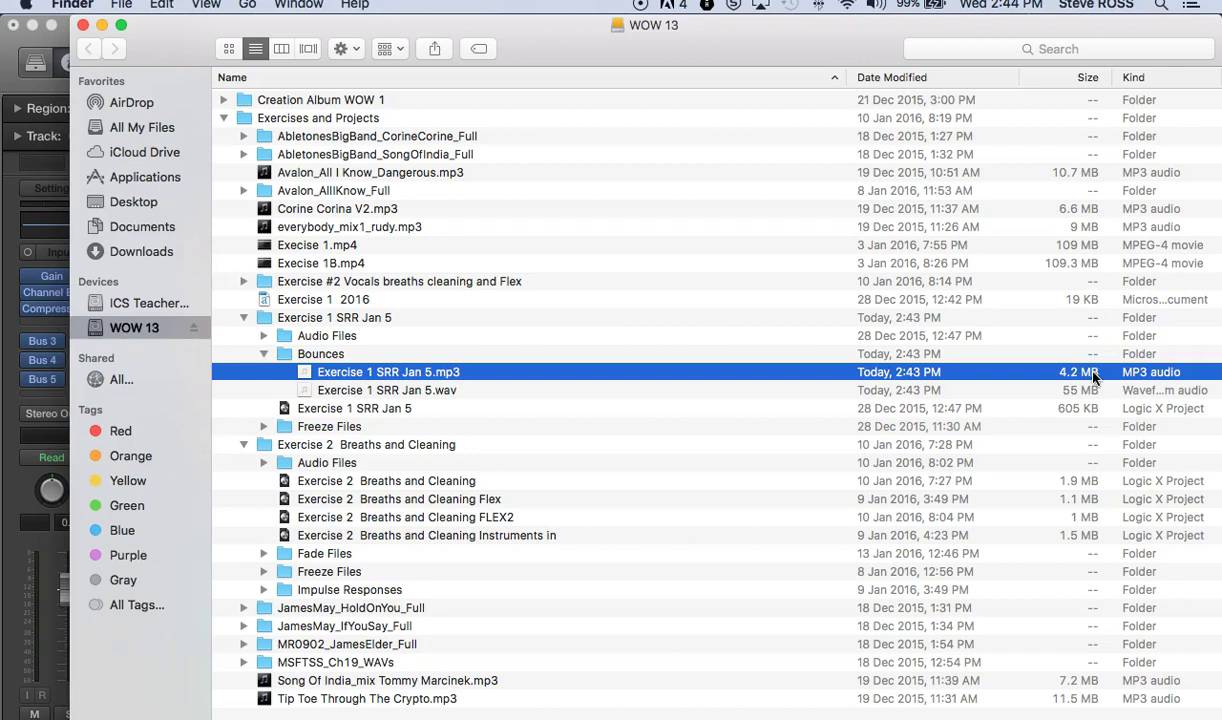
click(1070, 390)
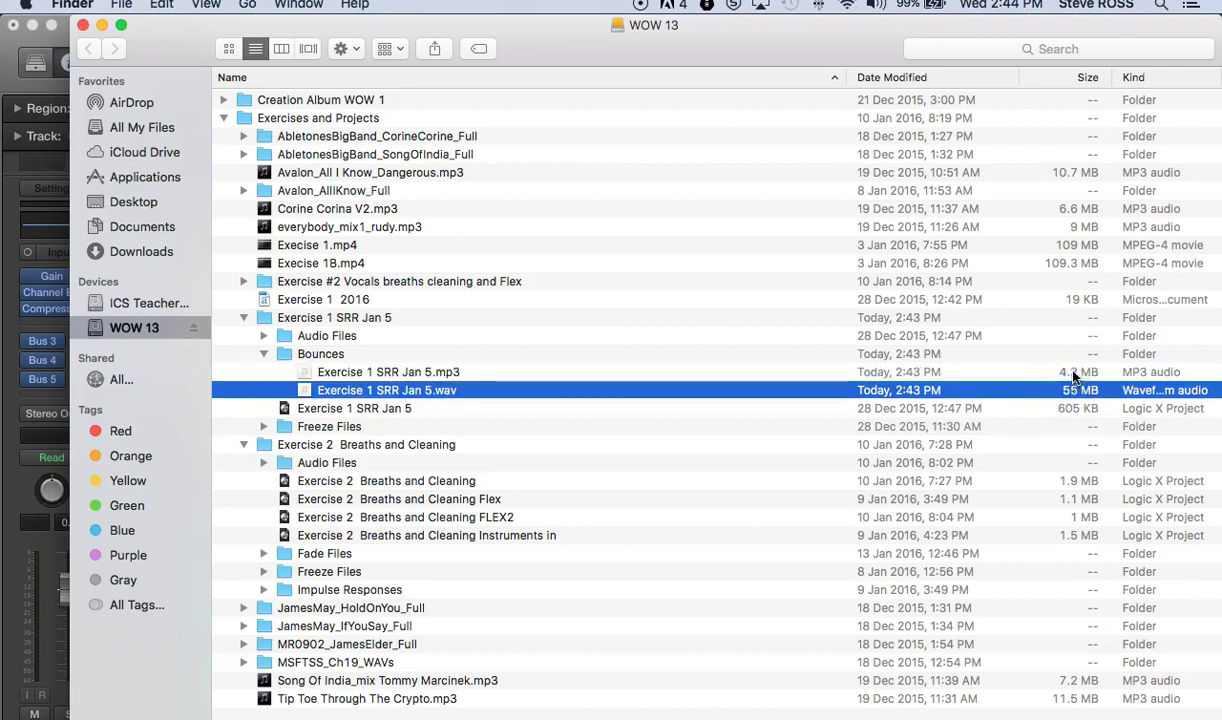
click(1075, 374)
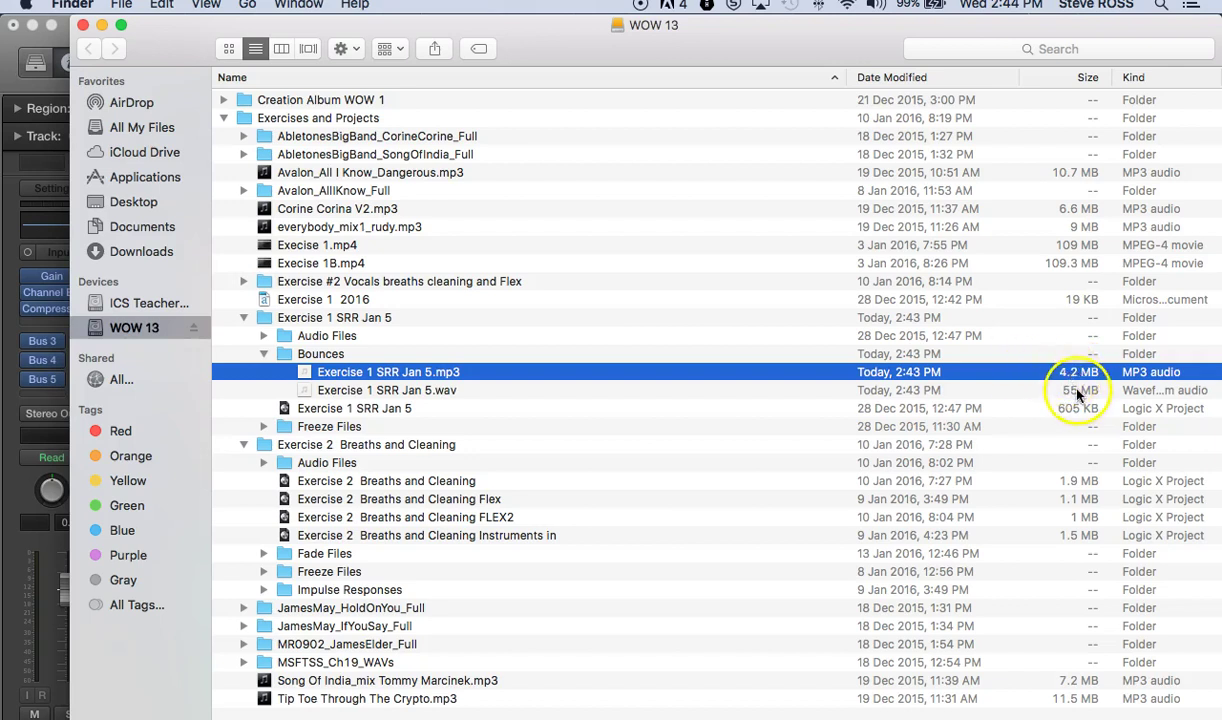
click(1075, 390)
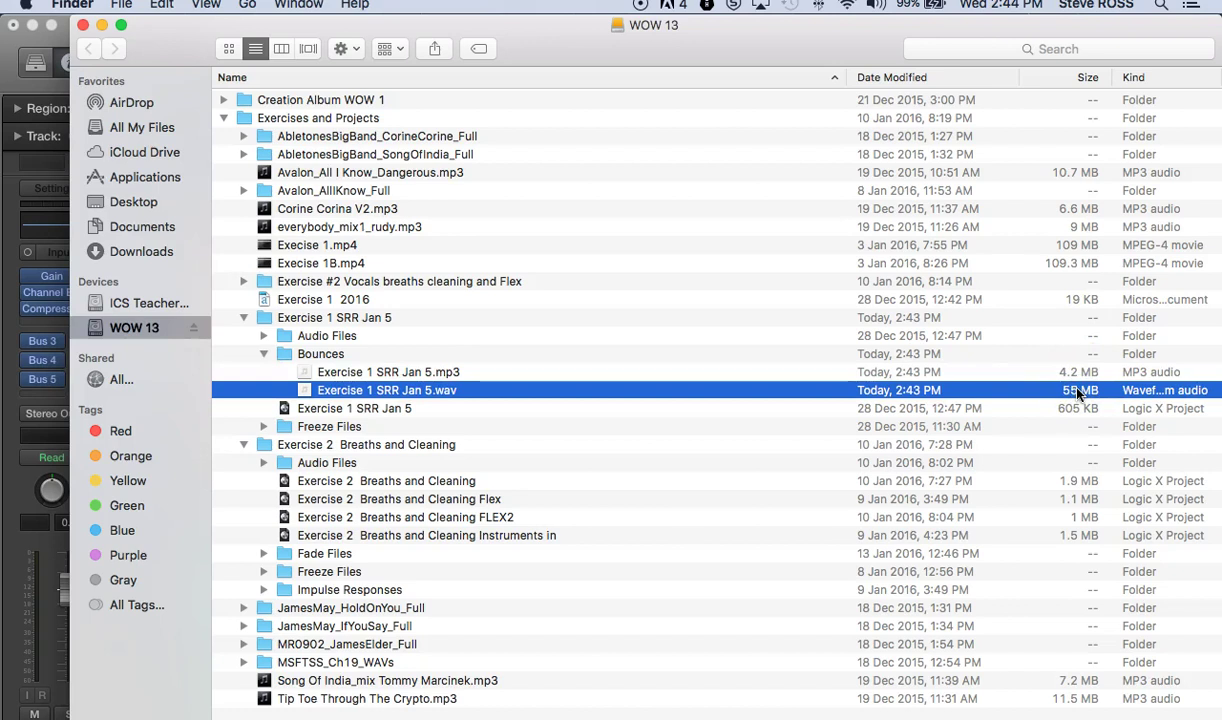